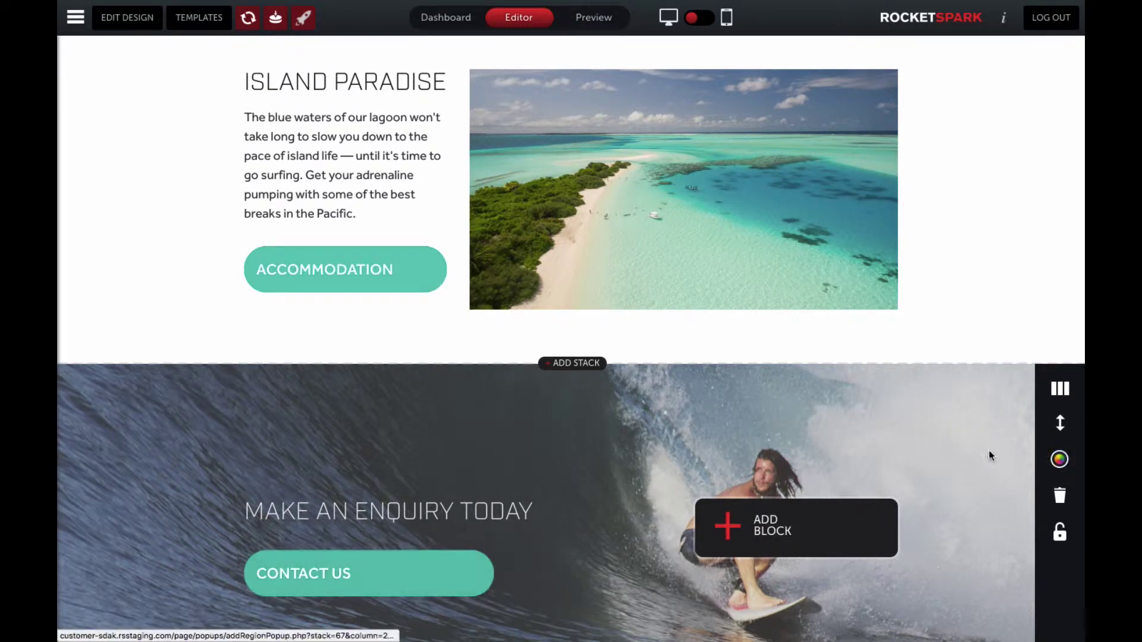
- Set the button style of the "Make an enquiry today" stack to Style 8 in its stack-specific design options
left_click(1059, 459)
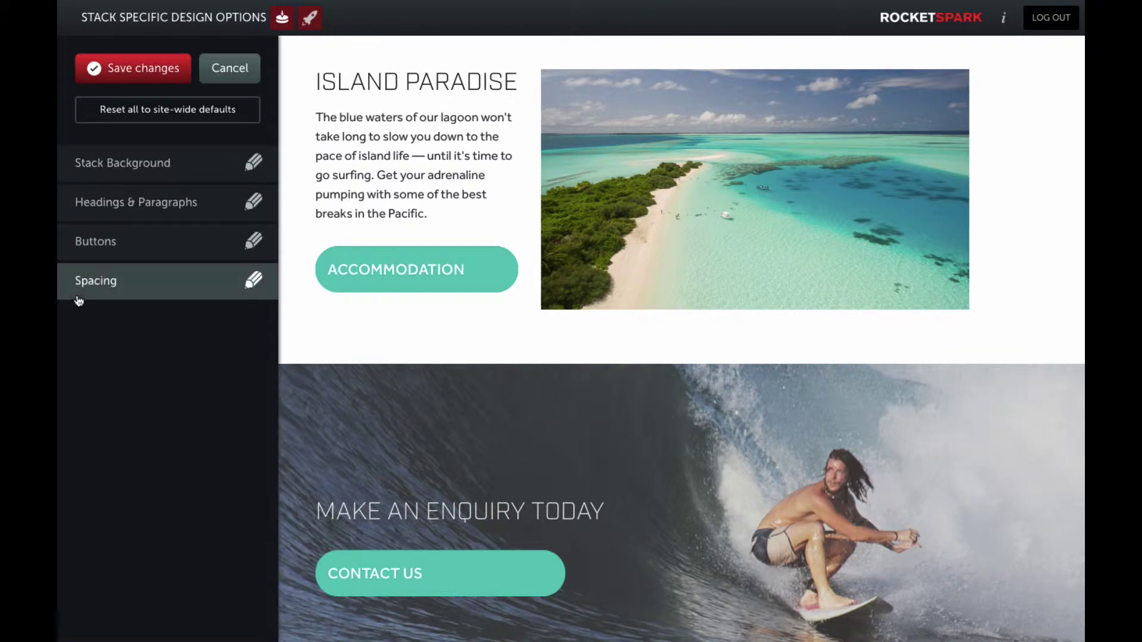
left_click(110, 253)
left_click(163, 314)
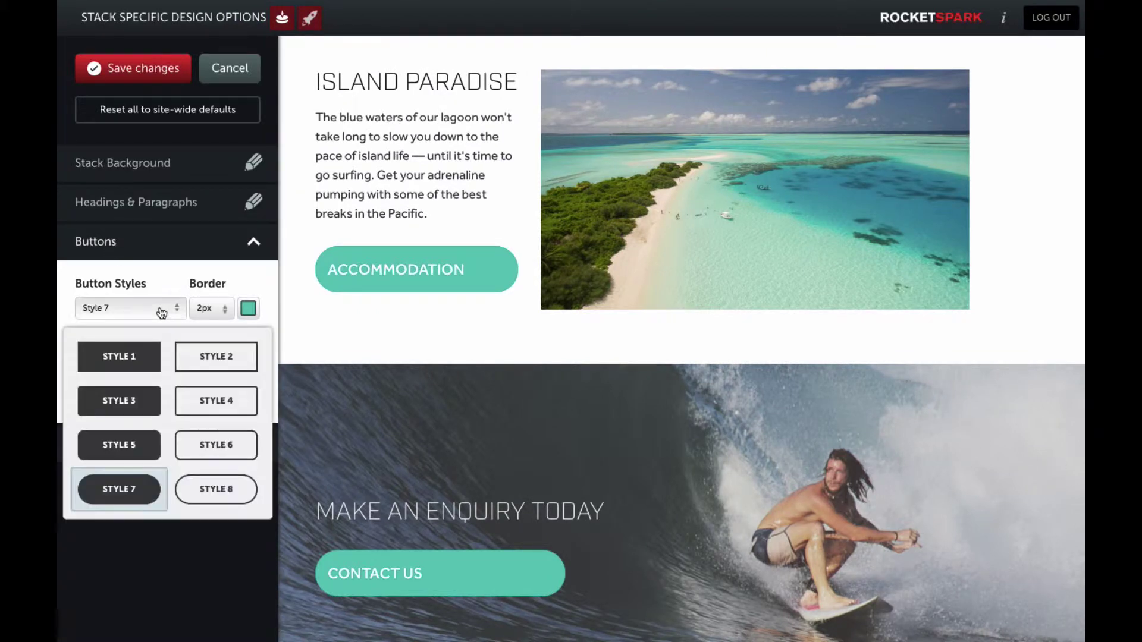
left_click(219, 484)
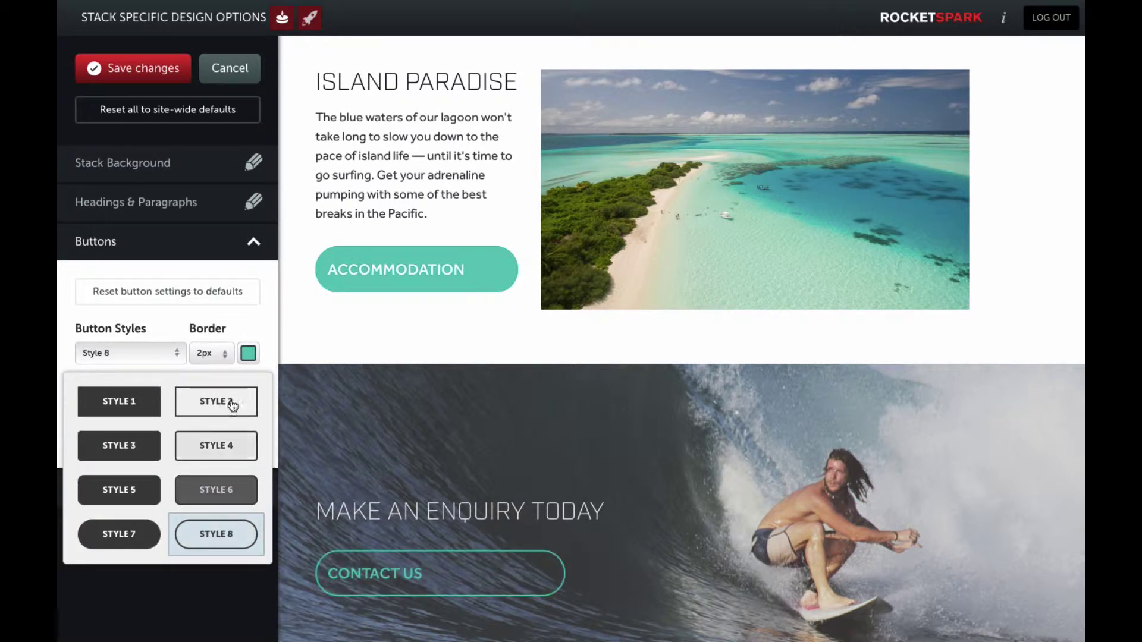
left_click(254, 328)
- Set the stack's button text colour to white (#ffffff) and save the stack-specific changes
left_click(250, 414)
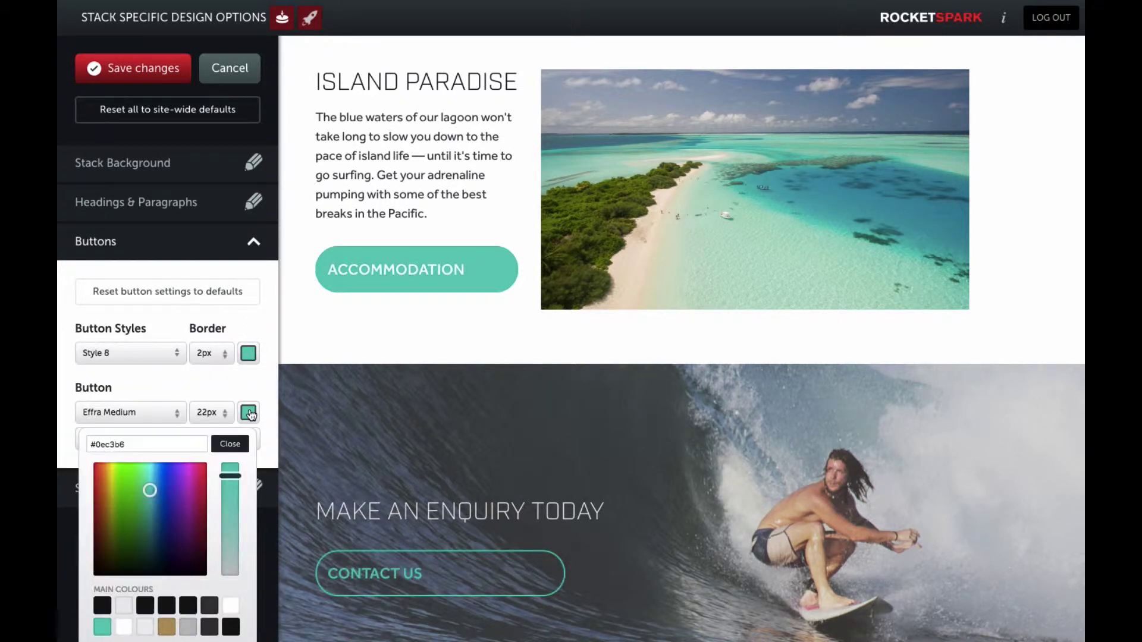
left_click(124, 628)
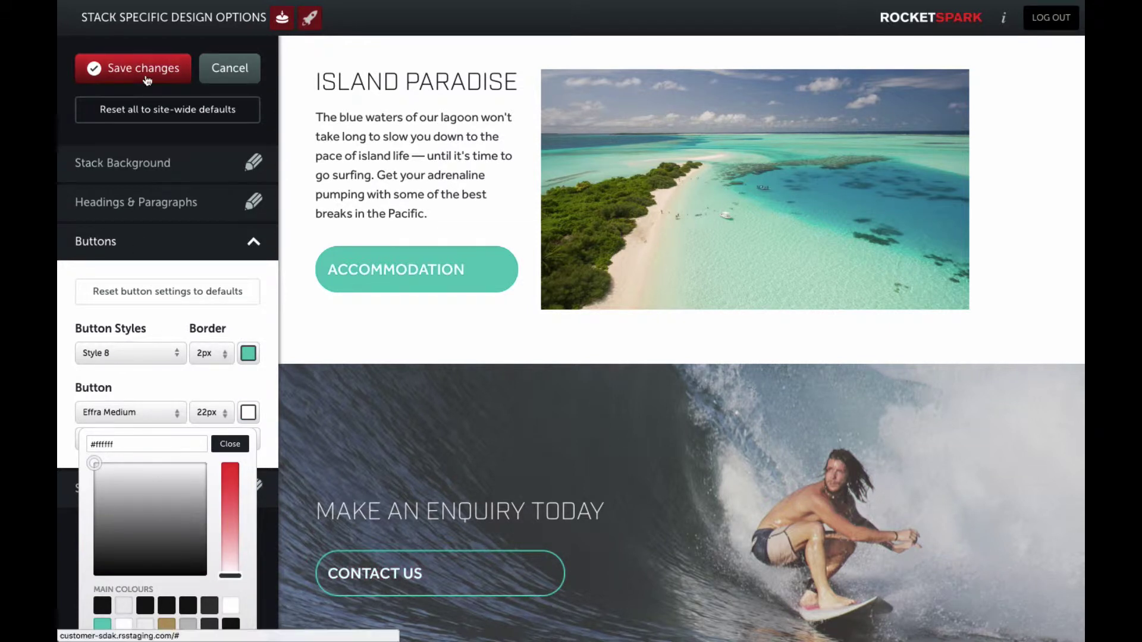
left_click(147, 74)
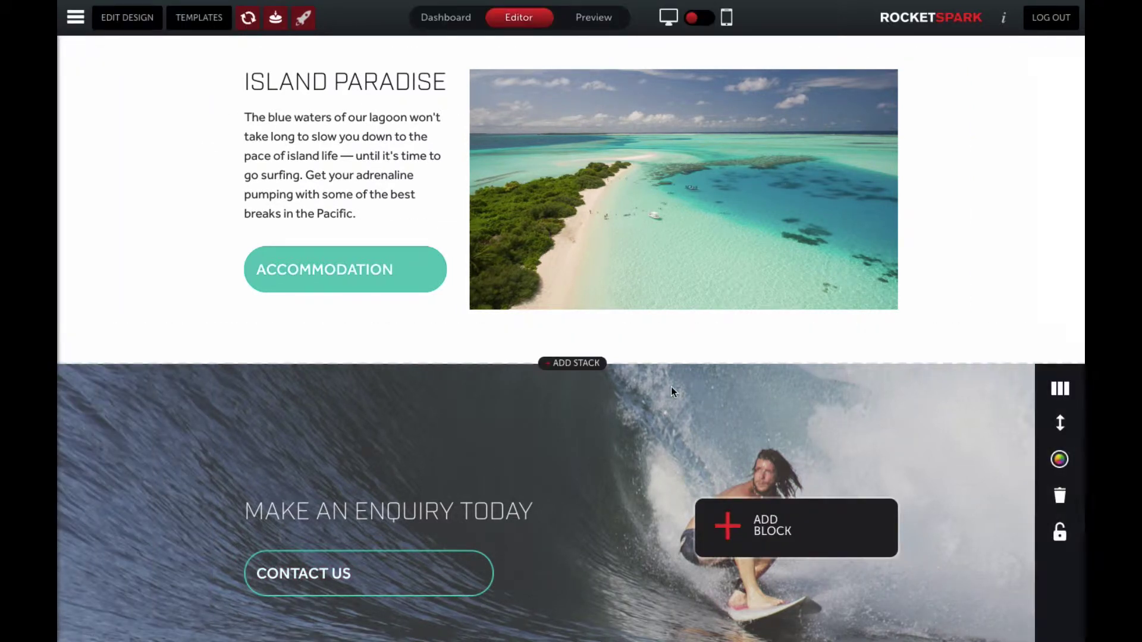
- Set the Medium Heading (H2) font to Iskra Bold in the sitewide design settings
left_click(124, 10)
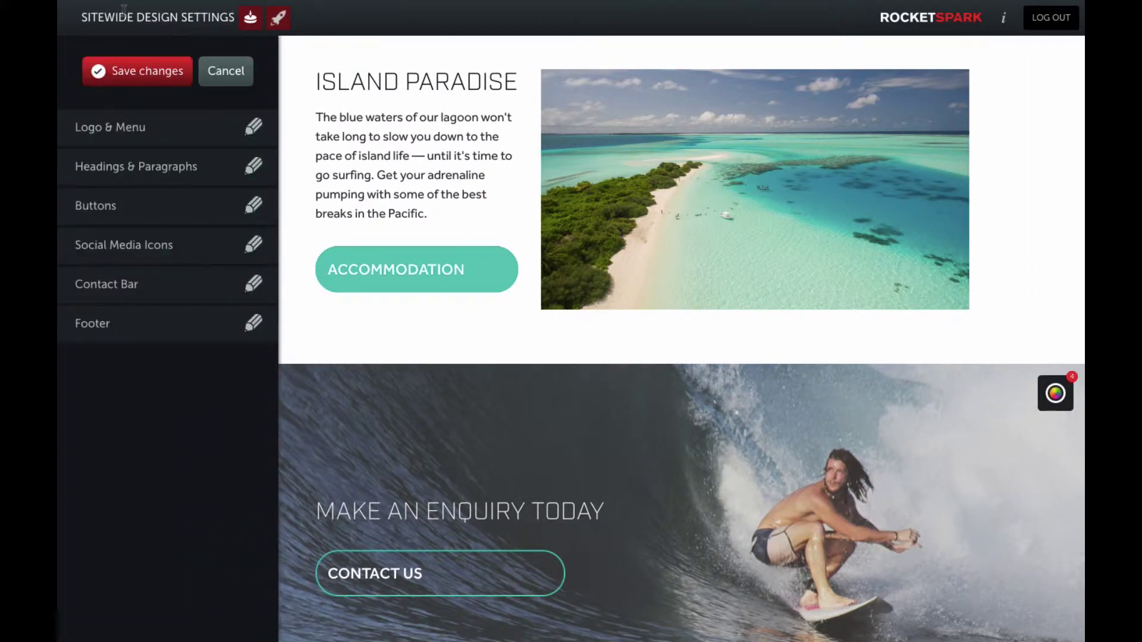
left_click(191, 168)
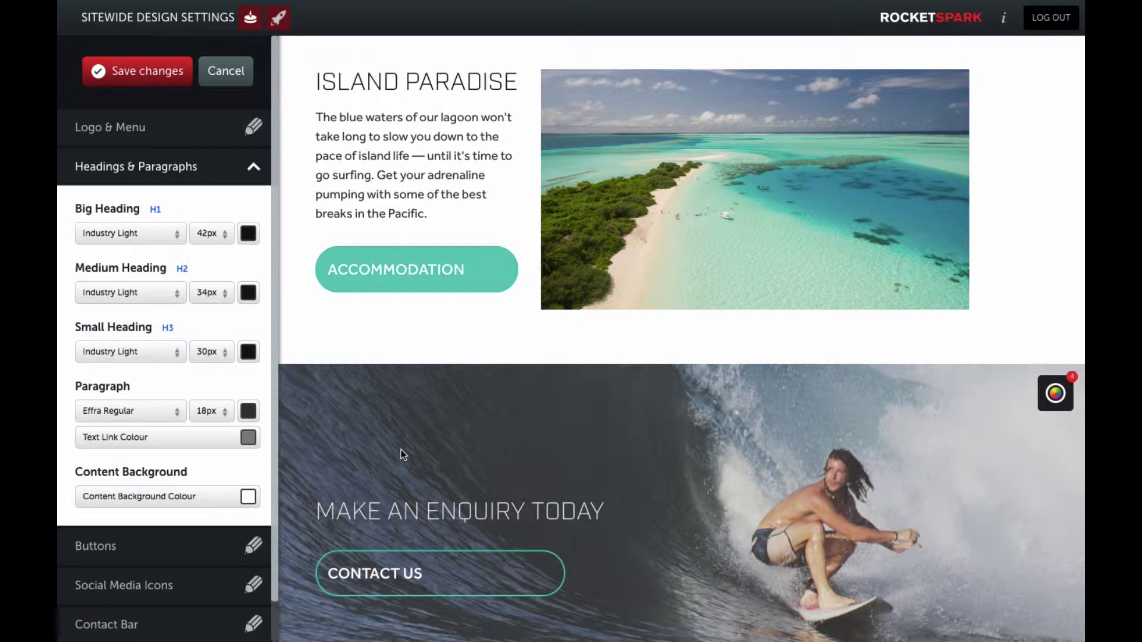
left_click(140, 298)
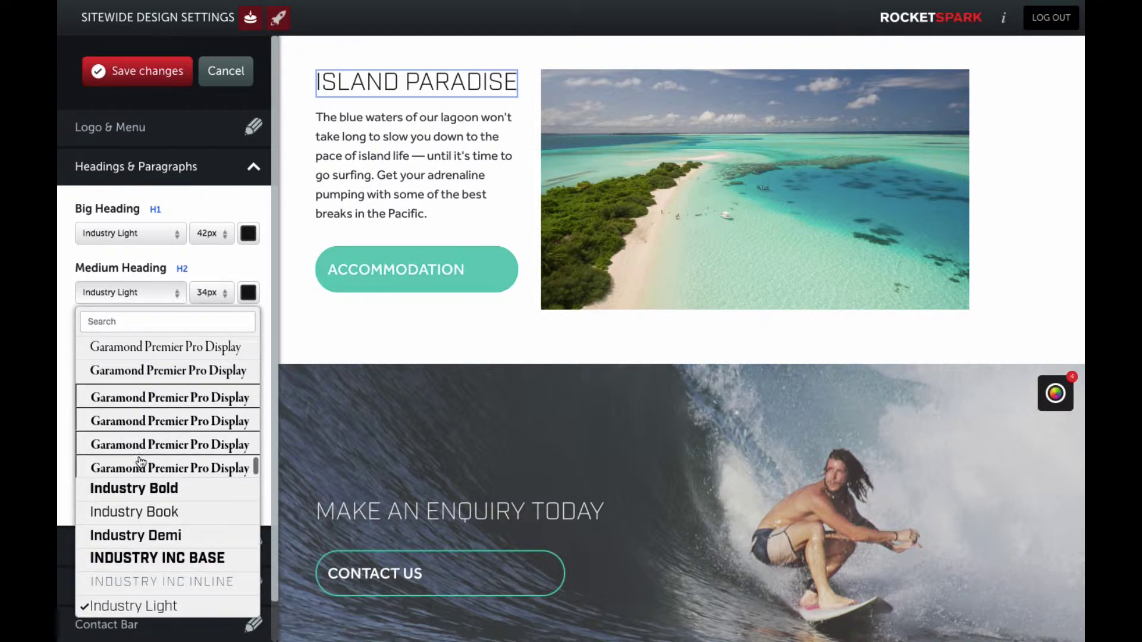
scroll(141, 458, "down", 5)
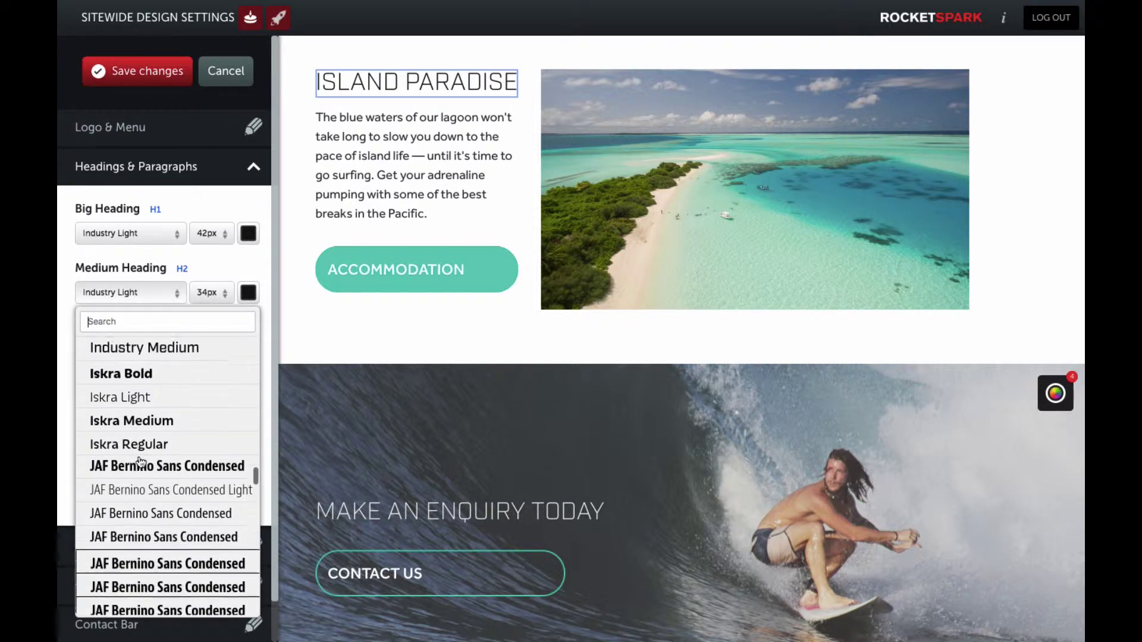
left_click(122, 364)
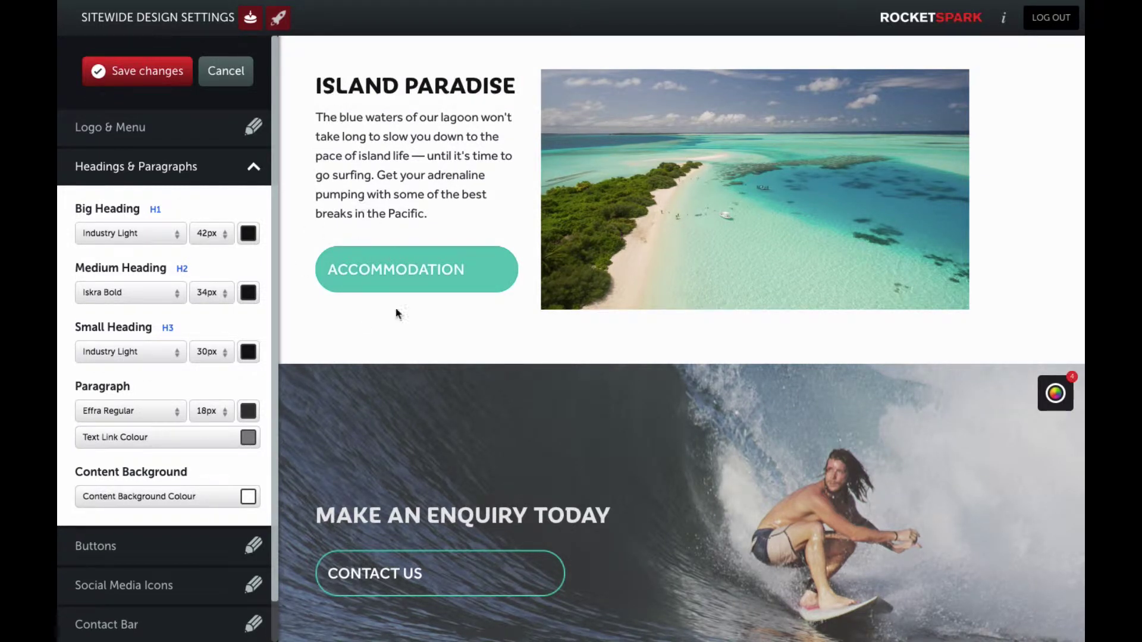
- Set the sitewide Medium Heading (H2) size to 58px
scroll(402, 387, "down", 1)
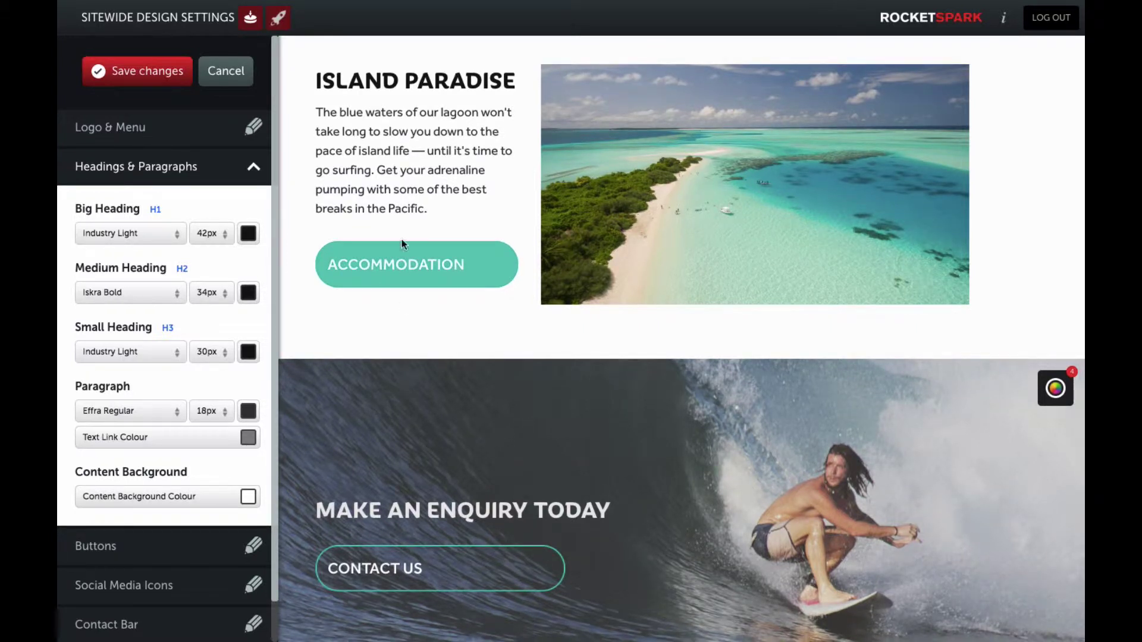
left_click(211, 293)
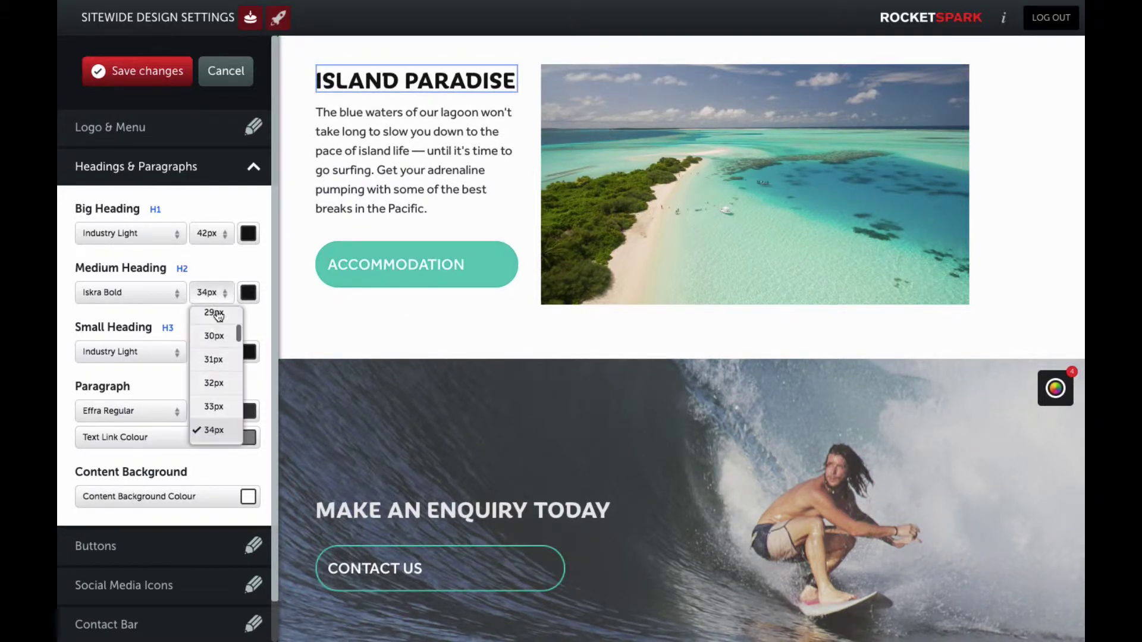
scroll(214, 380, "down", 6)
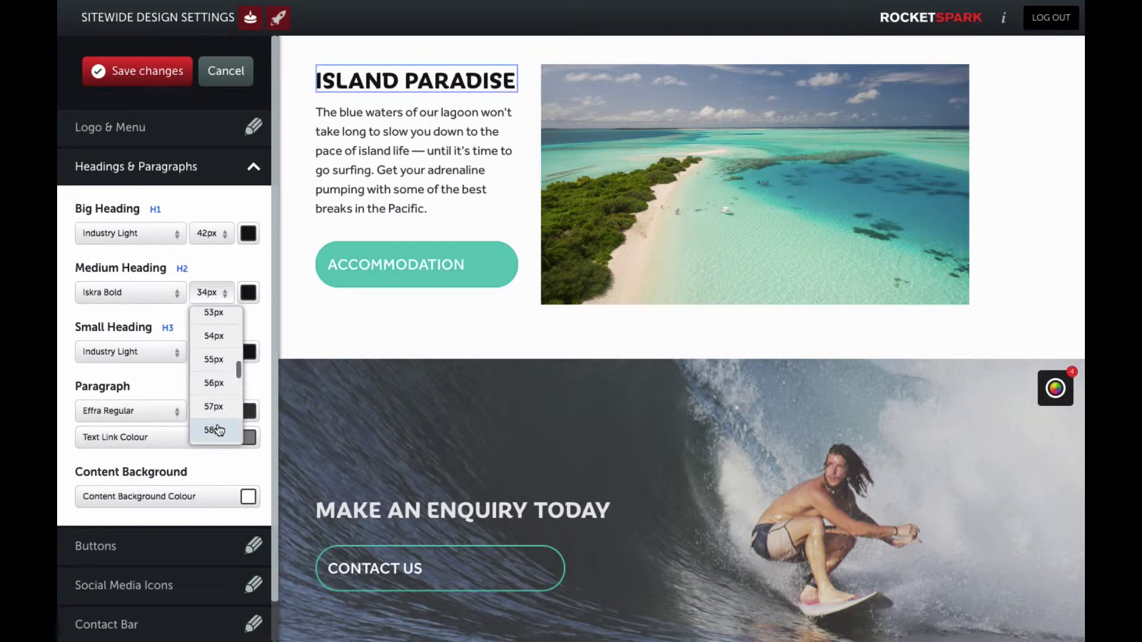
left_click(218, 429)
scroll(462, 257, "down", 2)
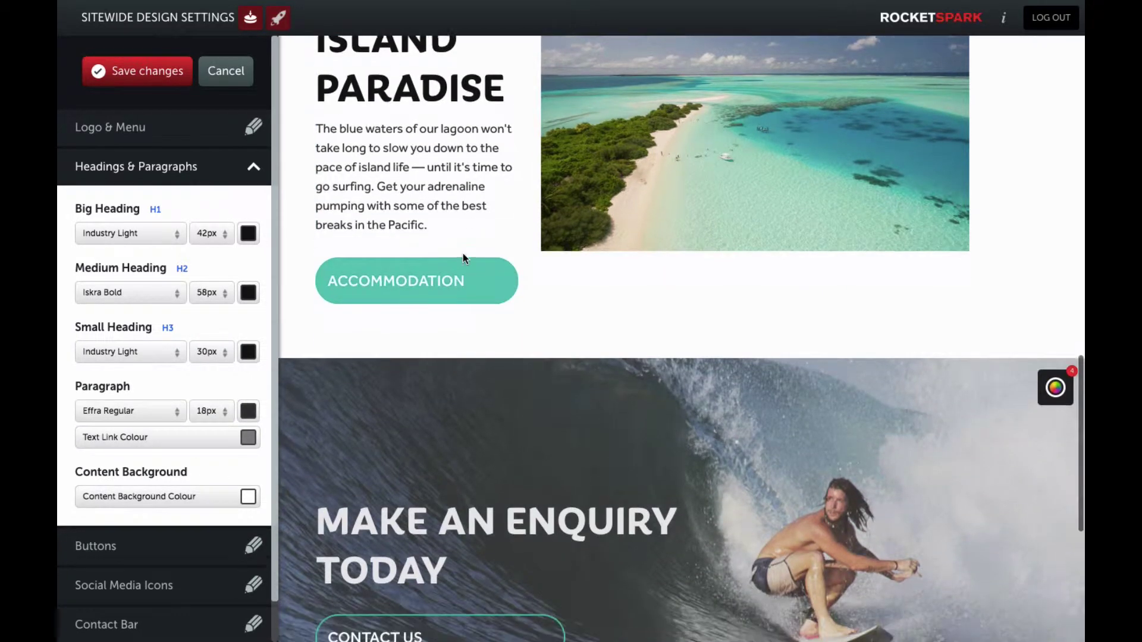
scroll(461, 258, "up", 1)
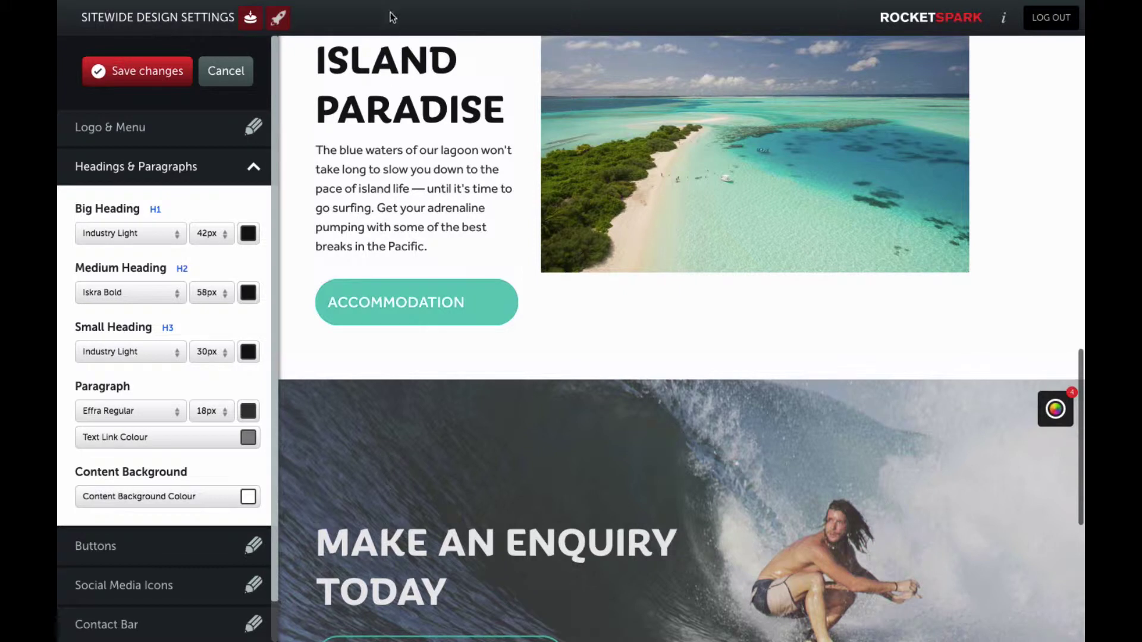
- Set the sitewide Medium Heading (H2) colour to the recently used teal, #0ec3b6
left_click(249, 295)
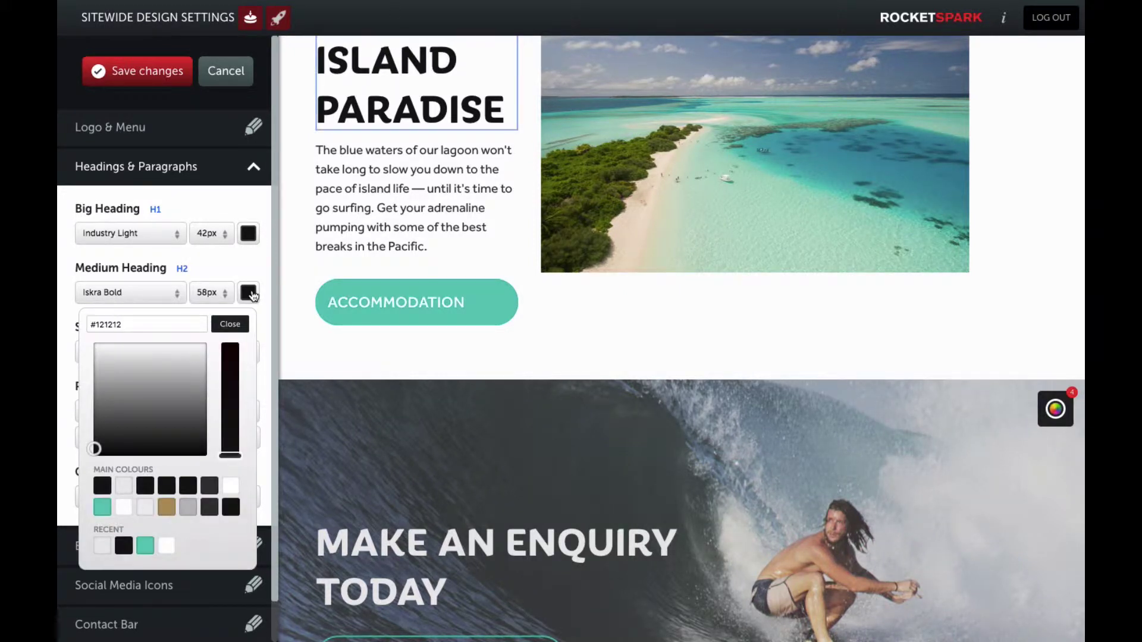
left_click(145, 545)
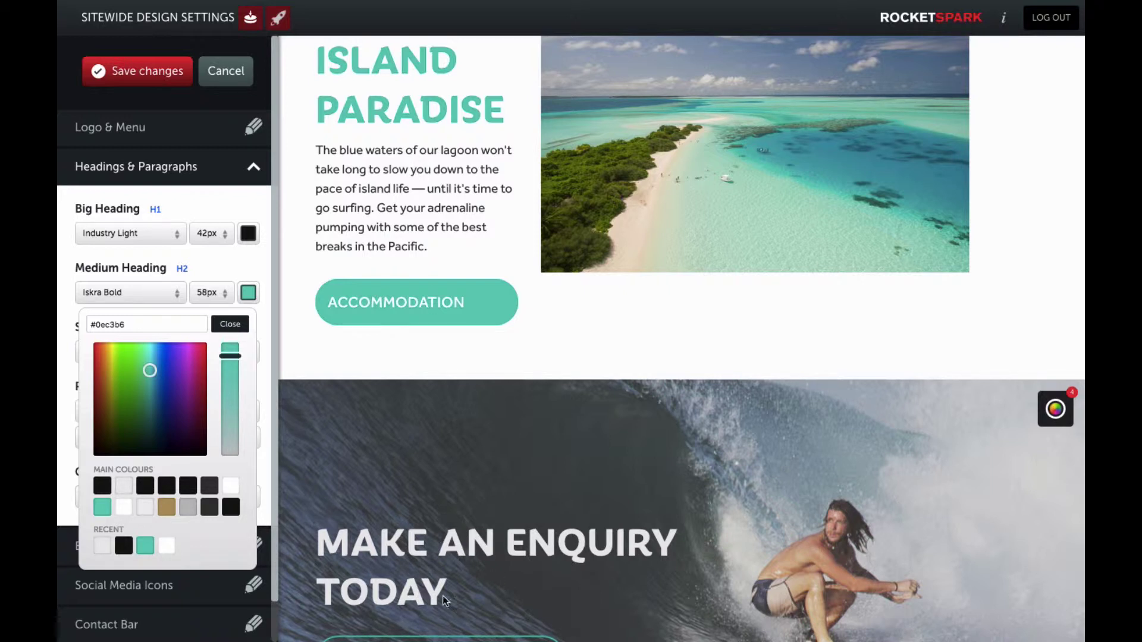
left_click(230, 324)
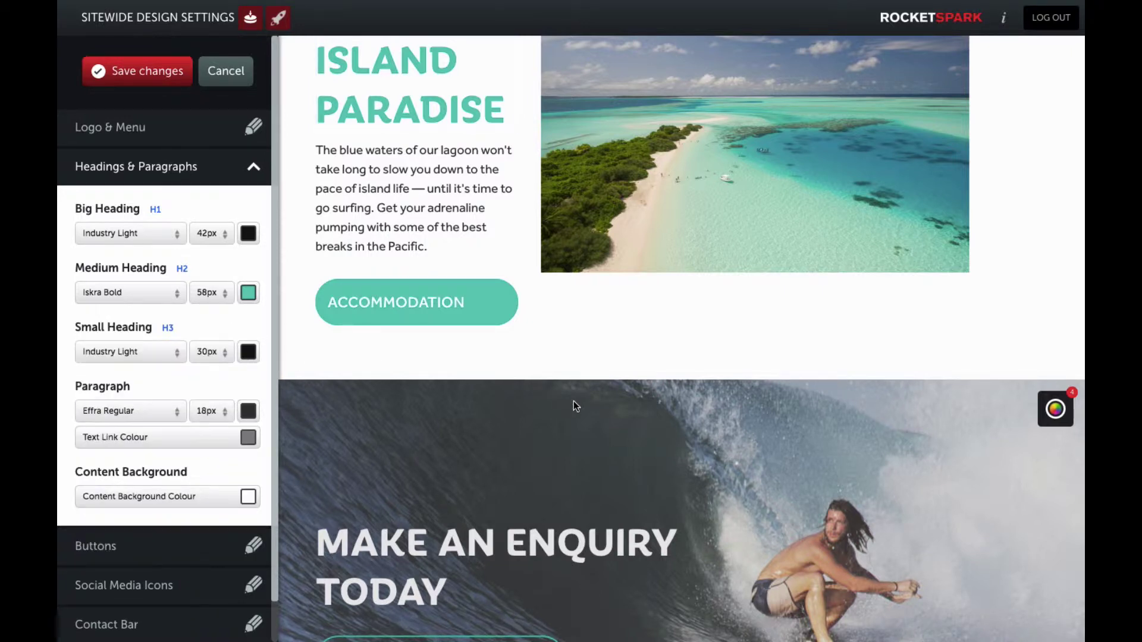
- Set the sitewide button style to Style 5
scroll(573, 400, "down", 3)
scroll(237, 540, "down", 1)
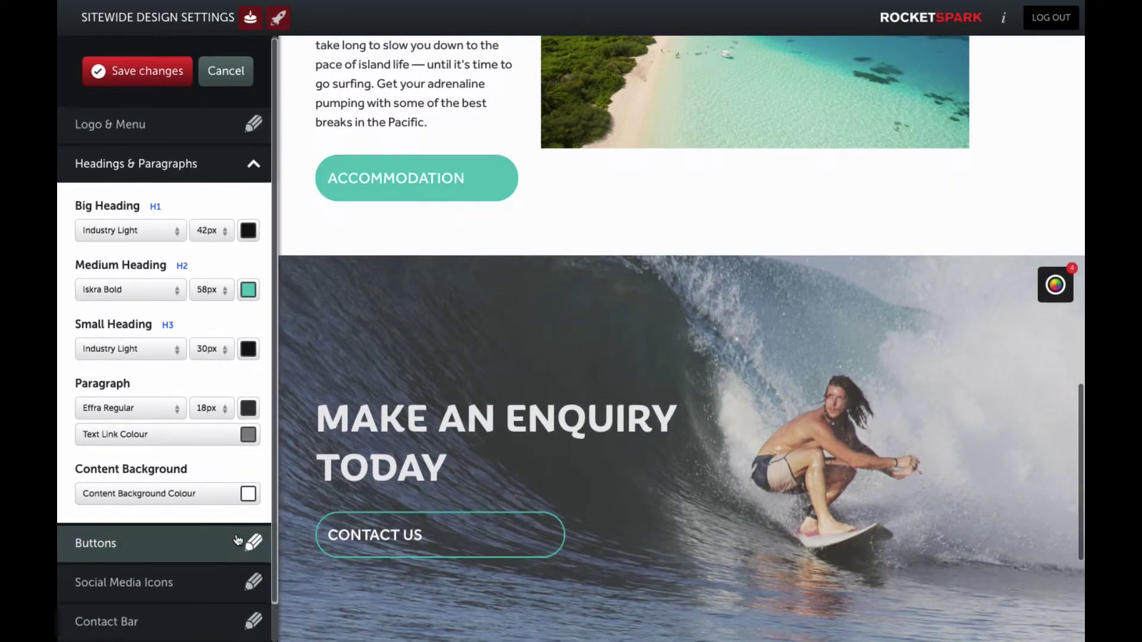
left_click(237, 541)
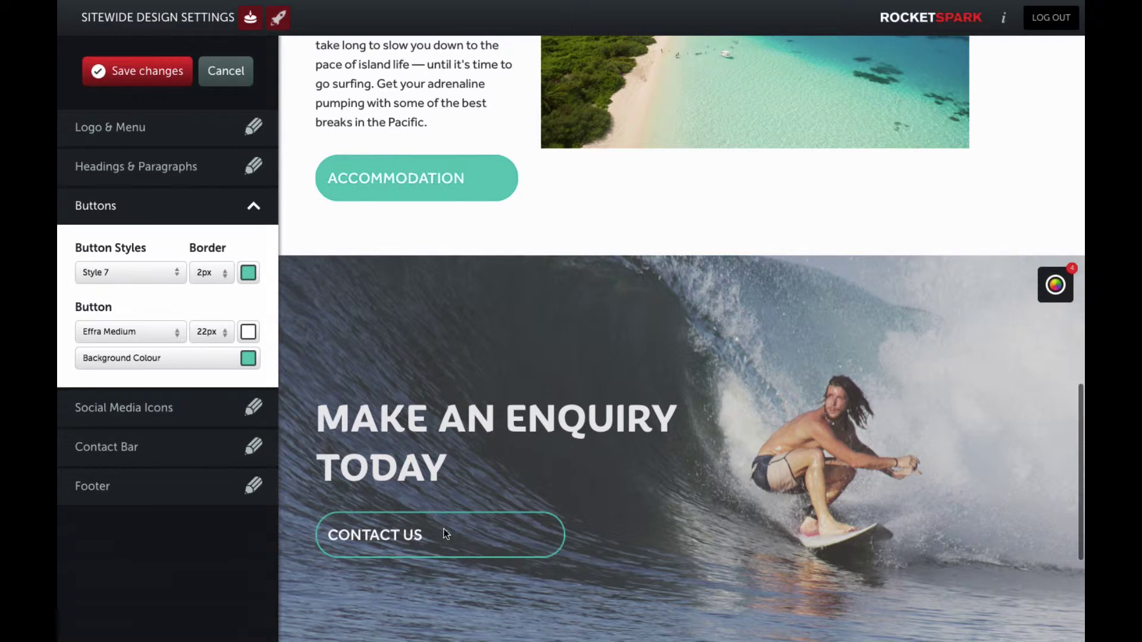
left_click(162, 272)
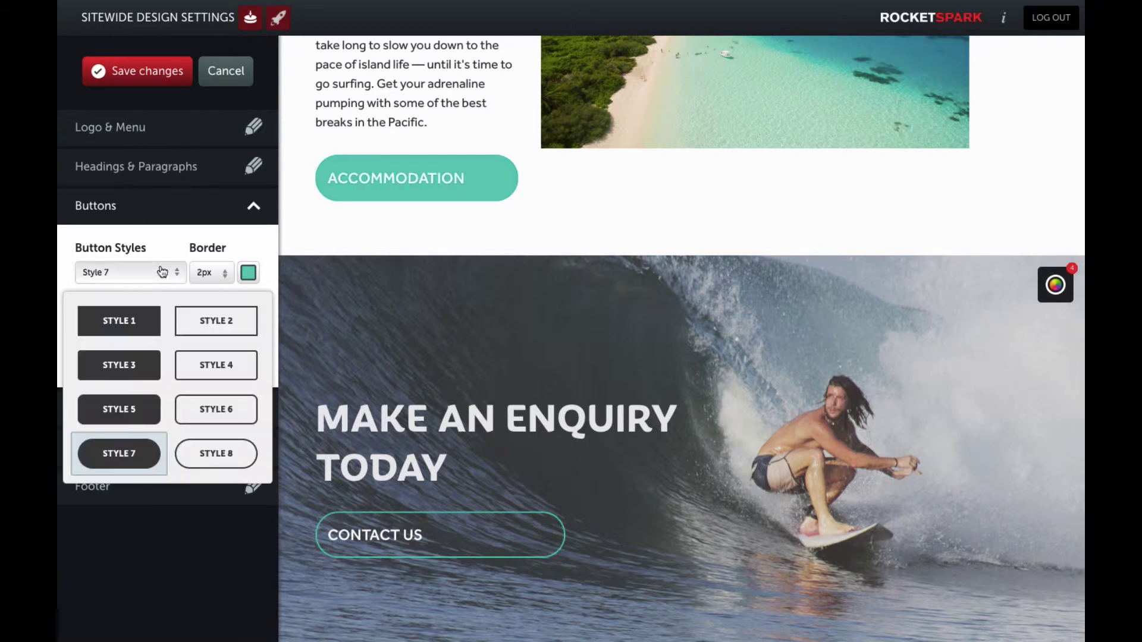
left_click(141, 413)
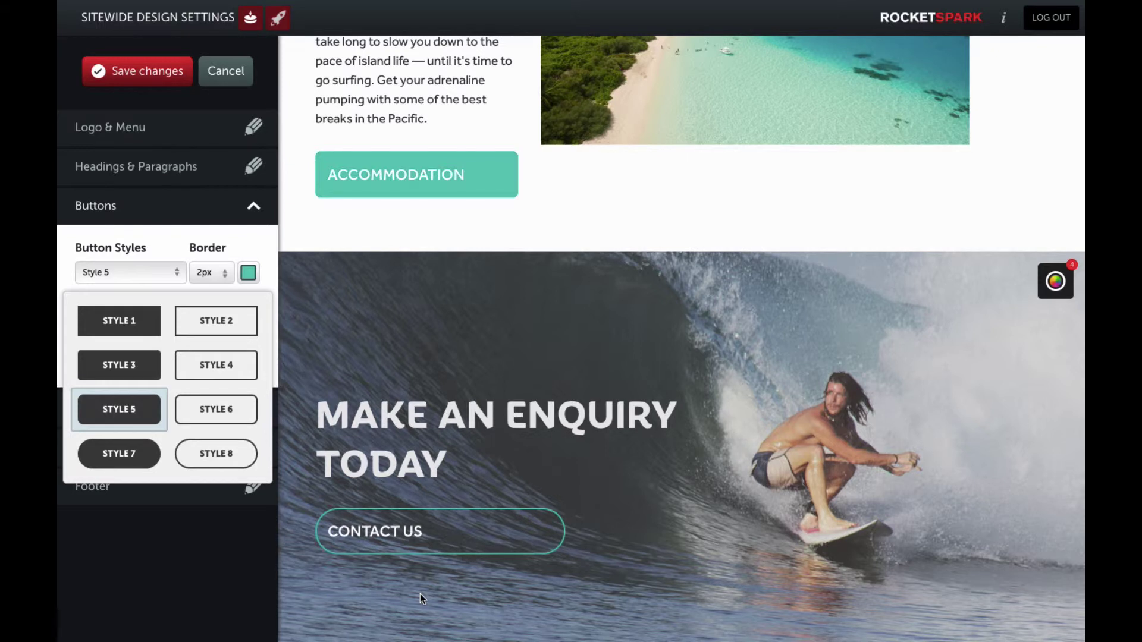
left_click(173, 242)
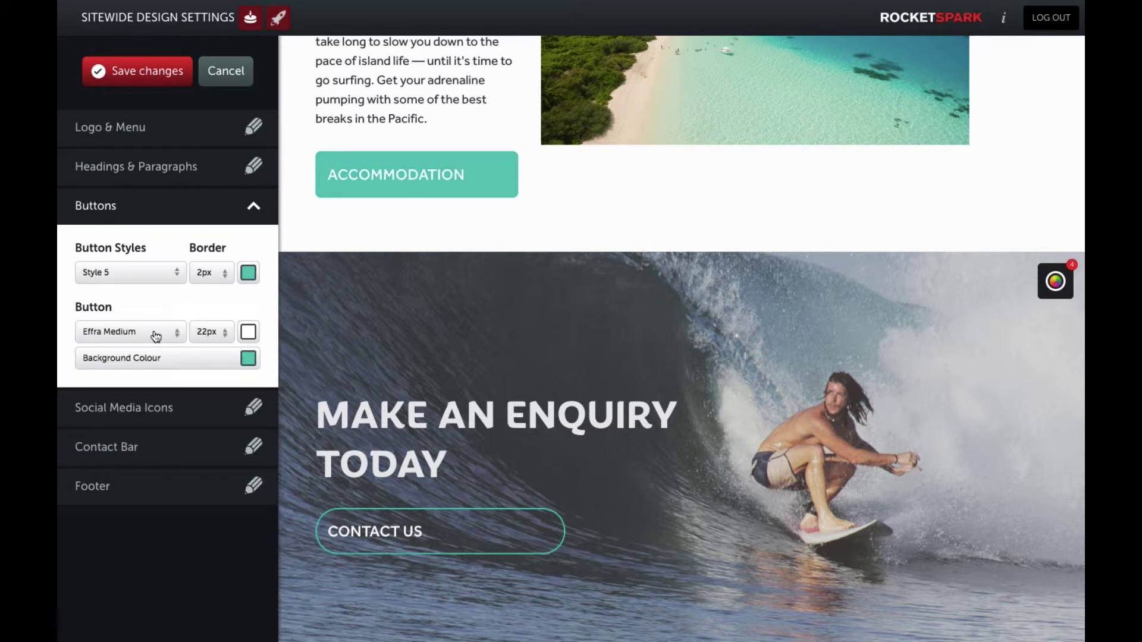
- Set the sitewide button text to the Daniel Bold font at 35px
left_click(155, 337)
scroll(161, 476, "down", 2)
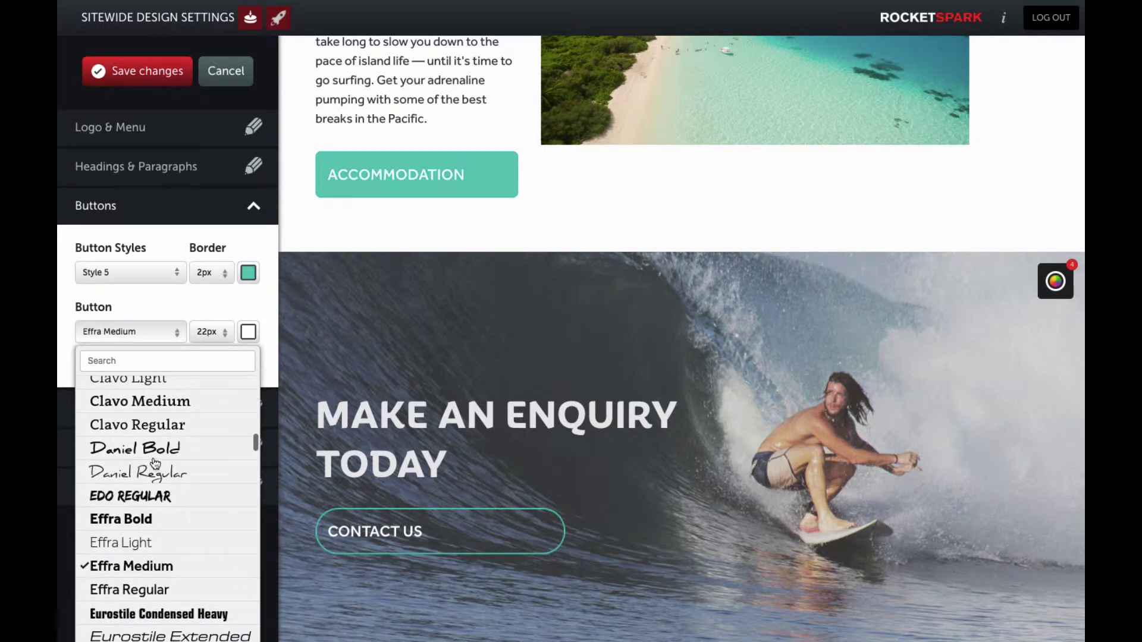
left_click(153, 452)
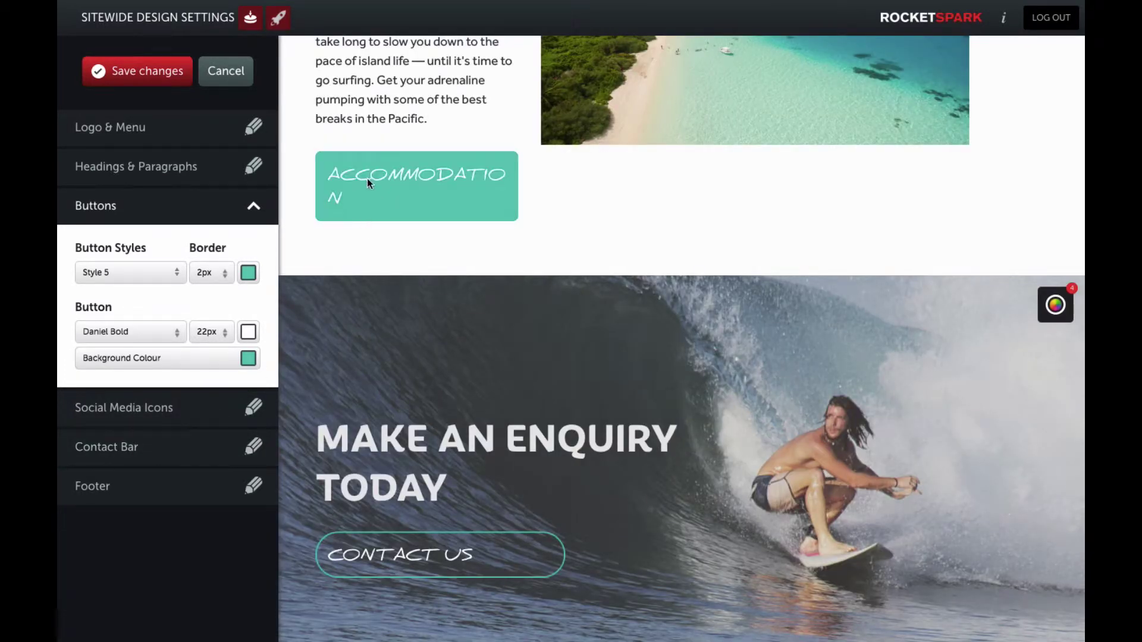
left_click(218, 333)
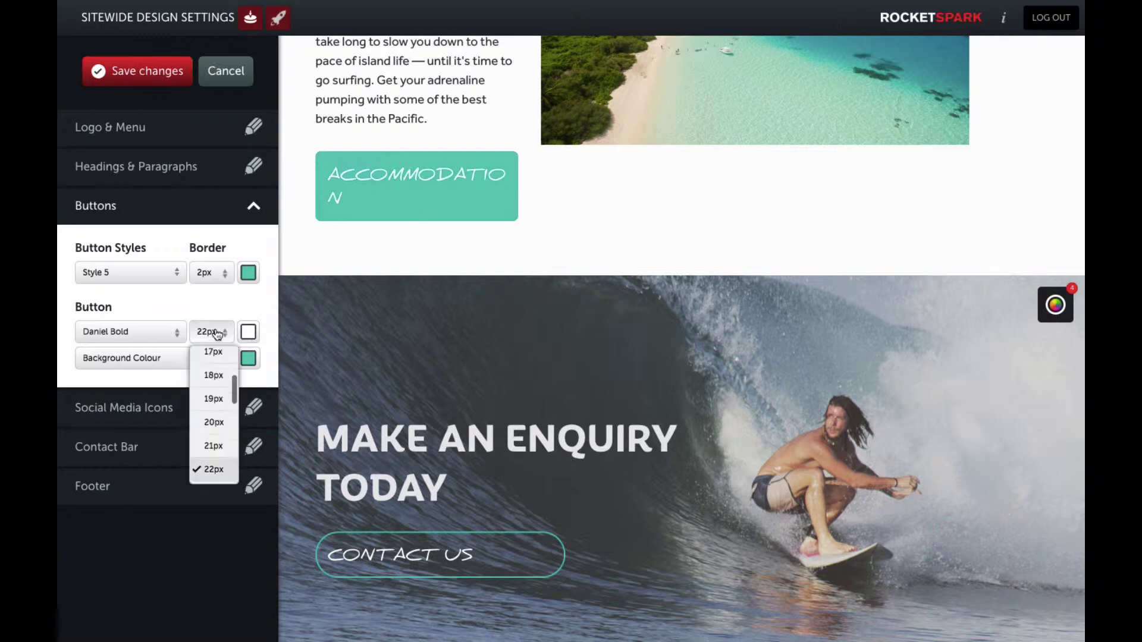
scroll(215, 452, "down", 5)
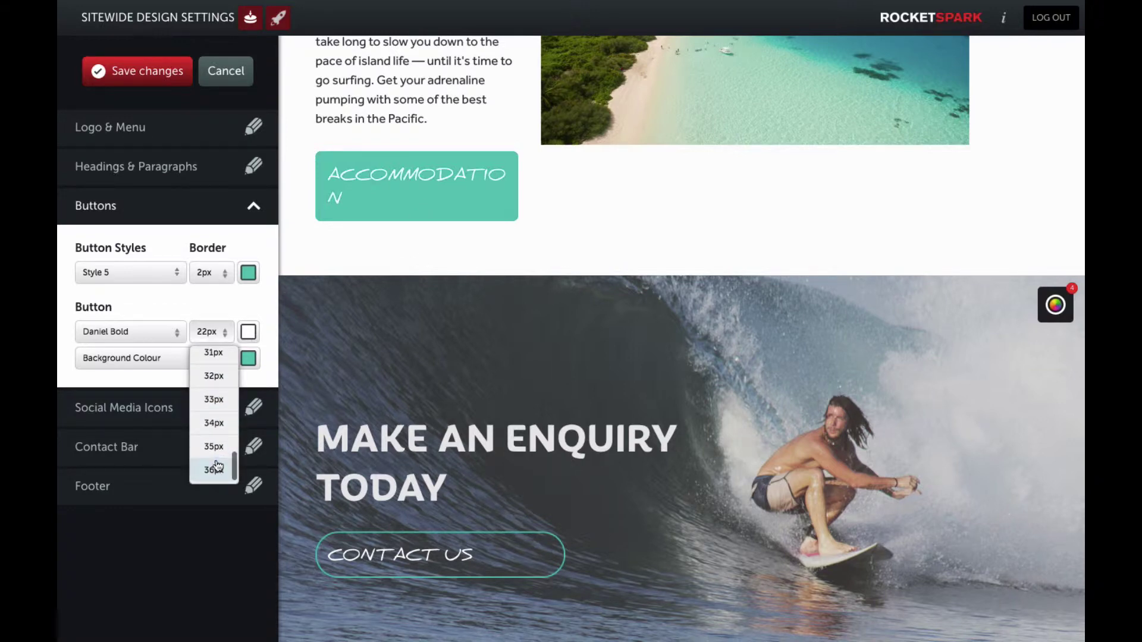
left_click(214, 446)
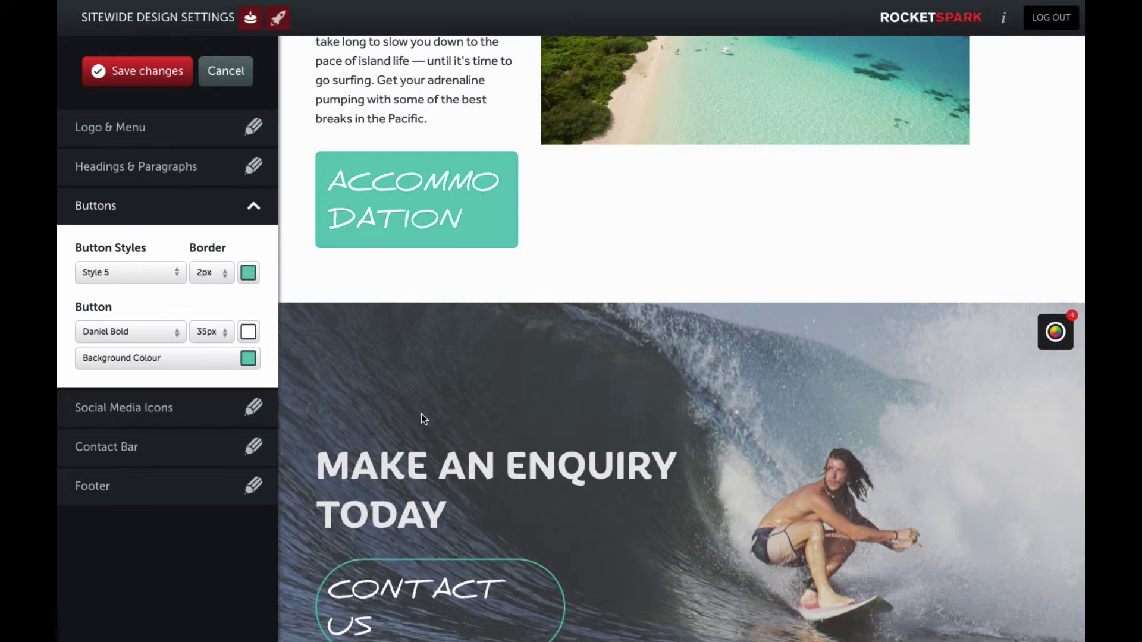
- Examine which stack-specific design settings are applied to the "Make an enquiry today" stack and the circular image links stack
scroll(421, 419, "down", 1)
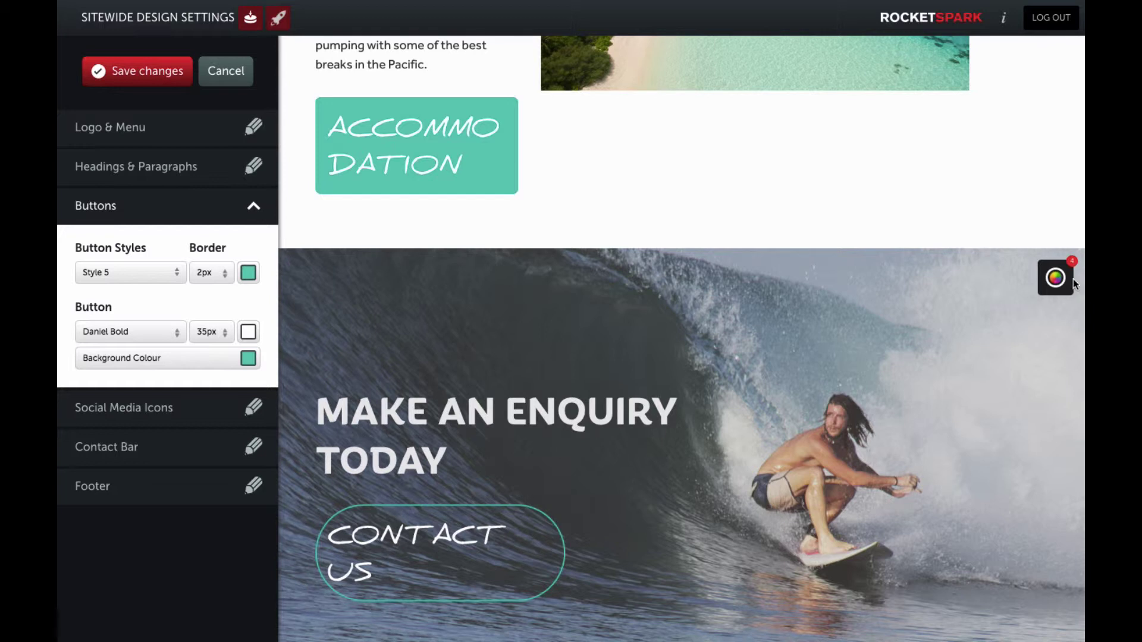
mouse_move(1063, 284)
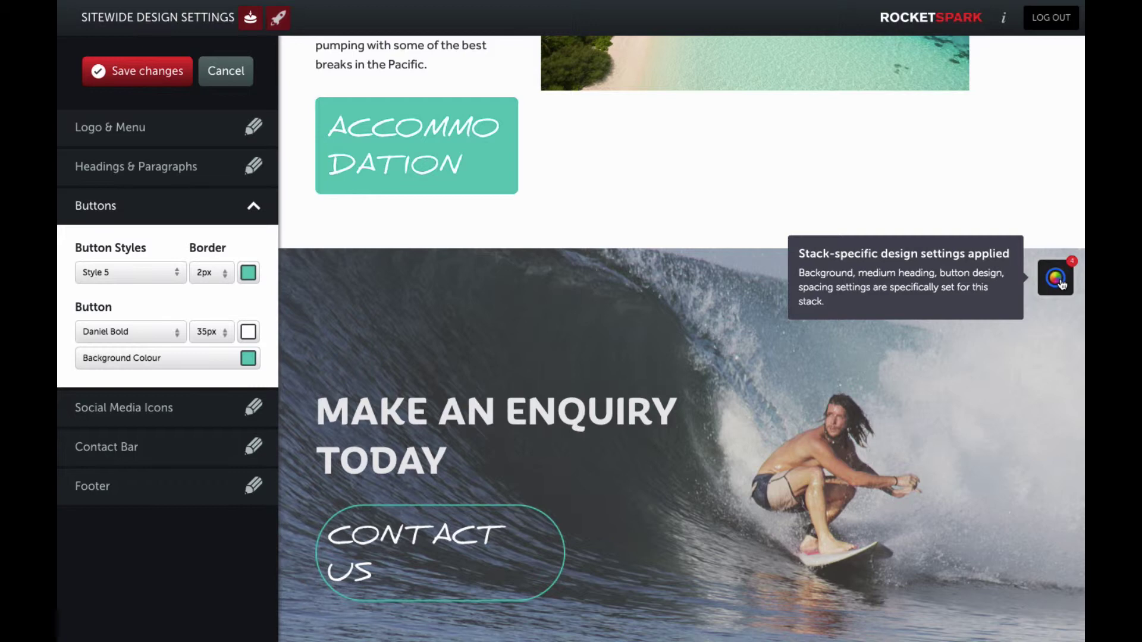
scroll(818, 370, "up", 12)
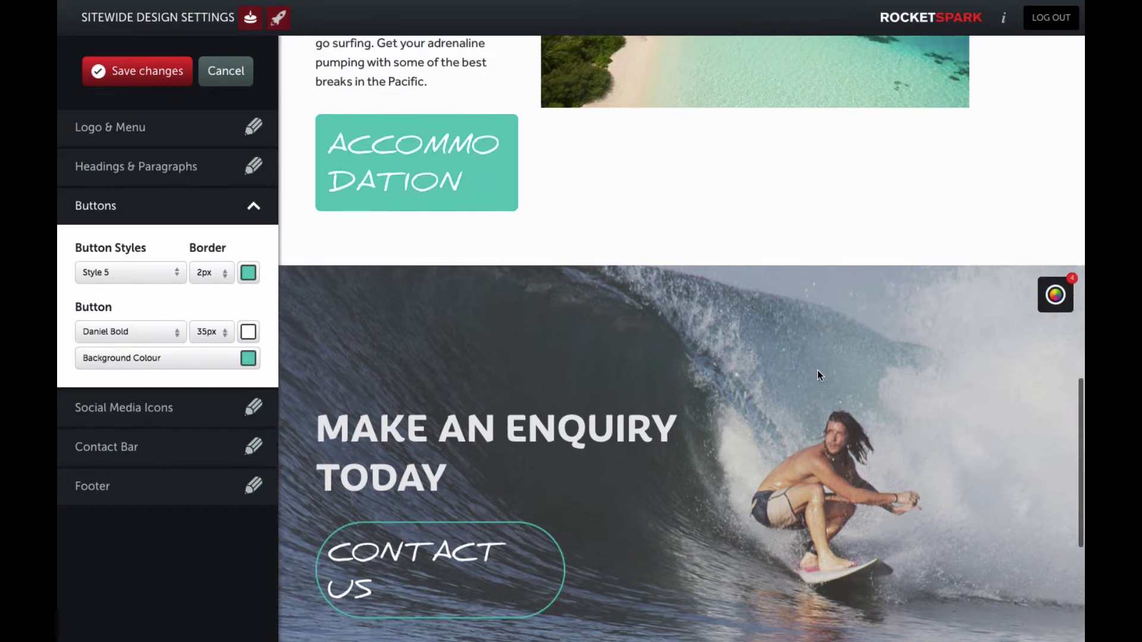
scroll(818, 375, "up", 1)
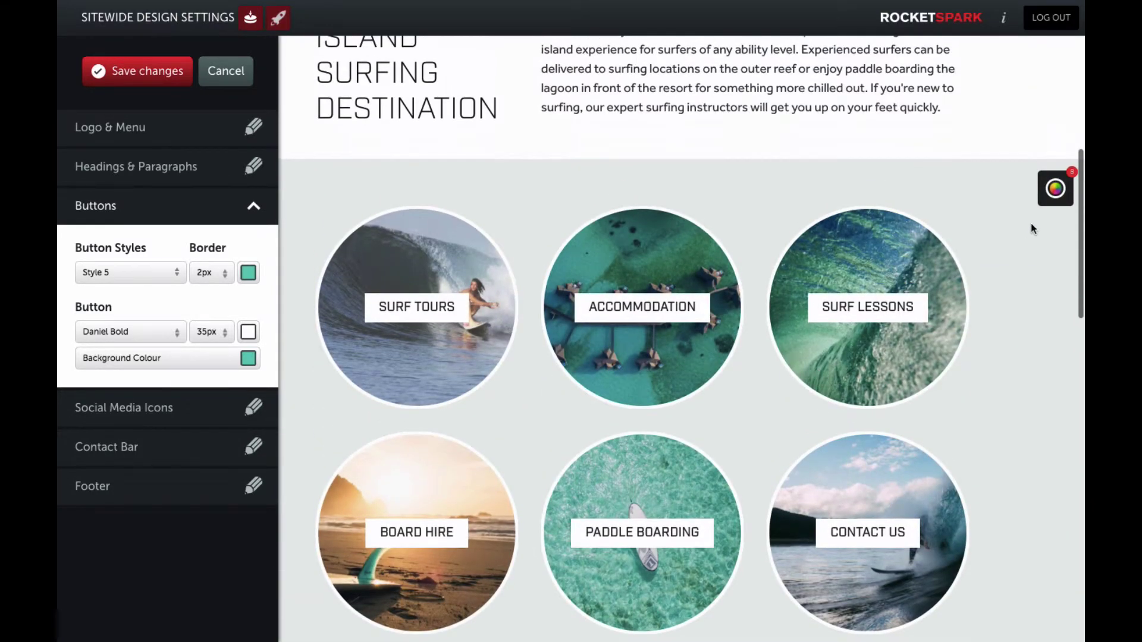
mouse_move(1055, 187)
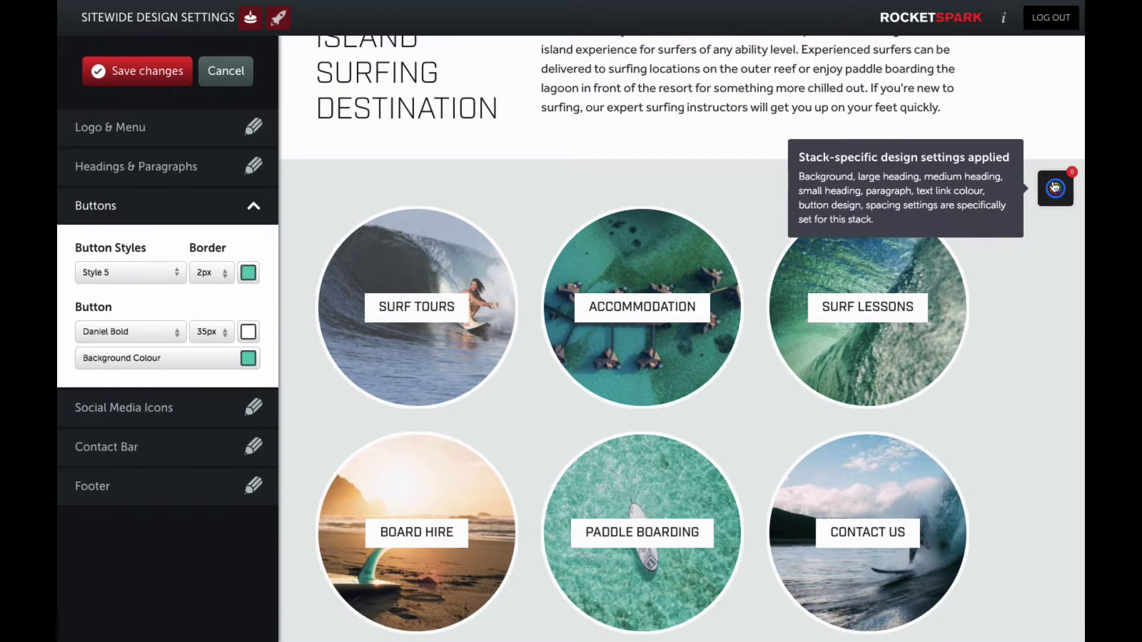
scroll(951, 301, "up", 5)
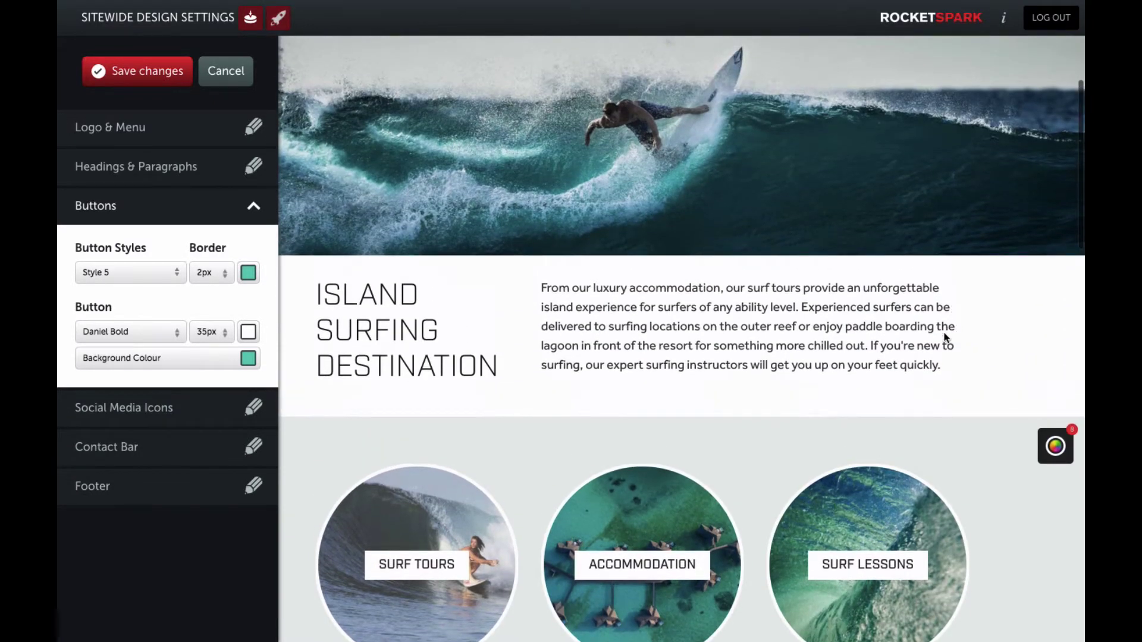
- Discard the unsaved sitewide heading and button changes and return to the page editor
scroll(944, 333, "down", 10)
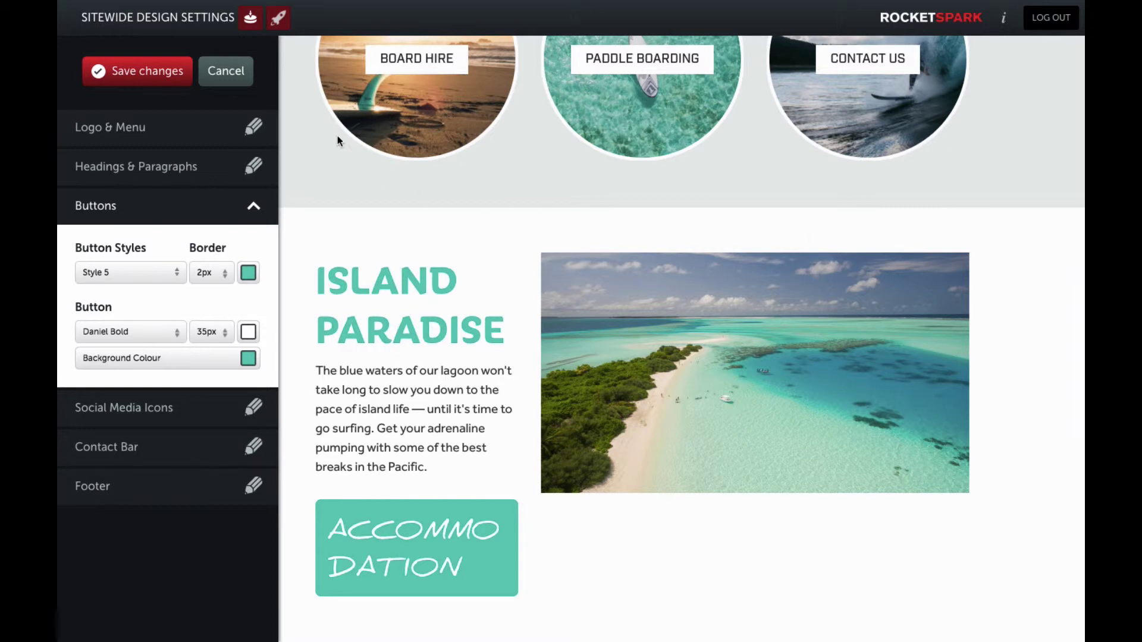
left_click(229, 76)
left_click(648, 355)
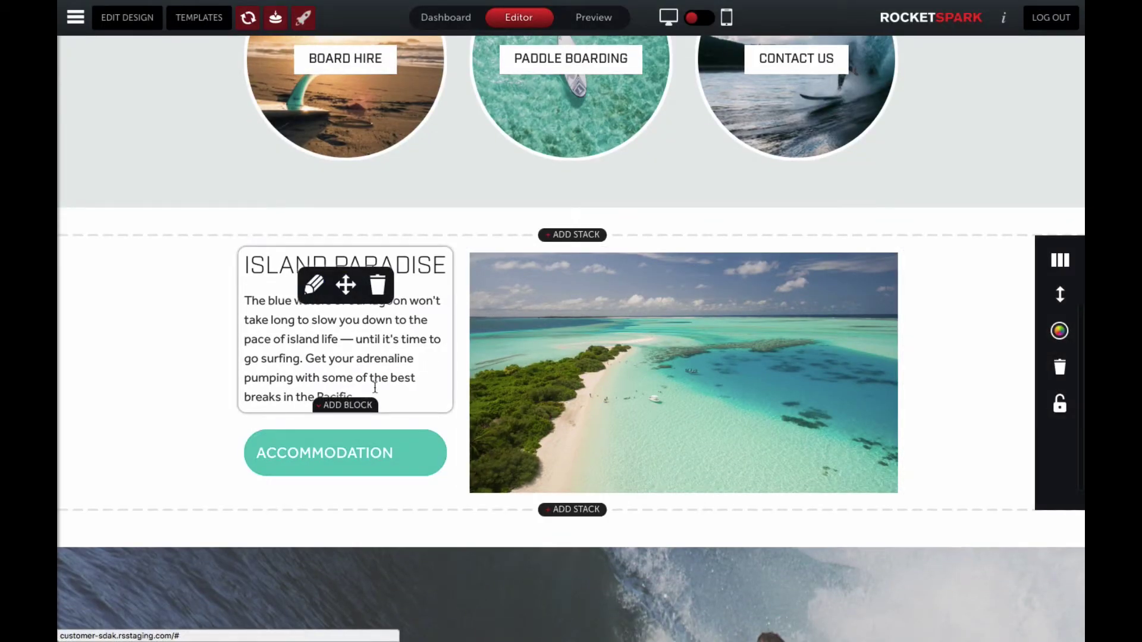
- Open the stack-specific design options of the "Make an enquiry today" stack and examine its background settings
scroll(381, 401, "down", 8)
scroll(380, 402, "up", 2)
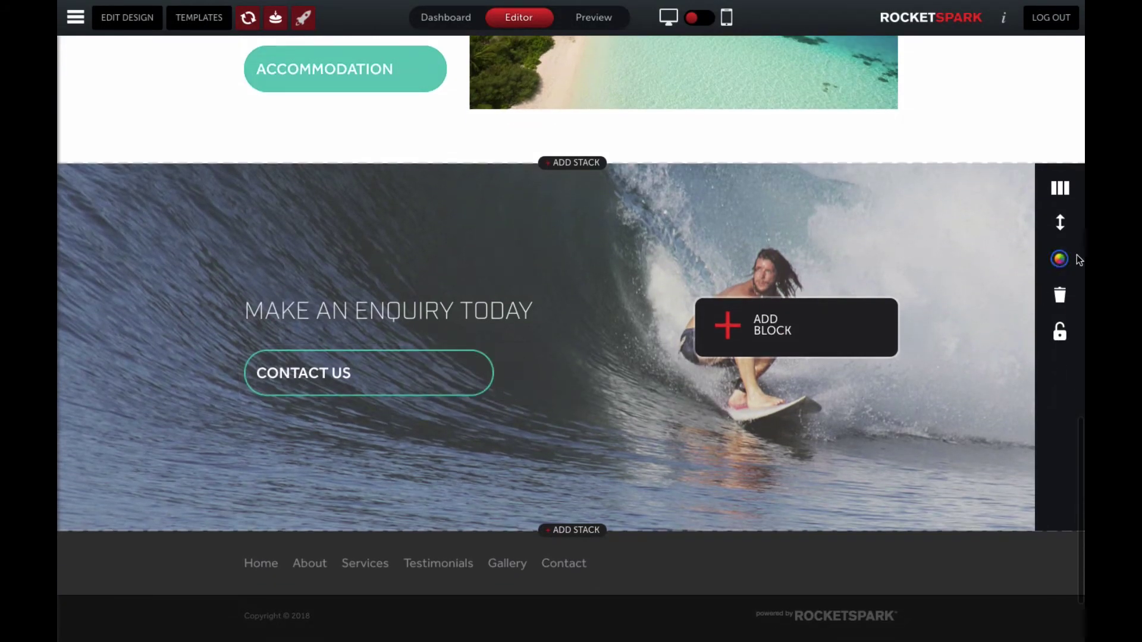
left_click(1060, 260)
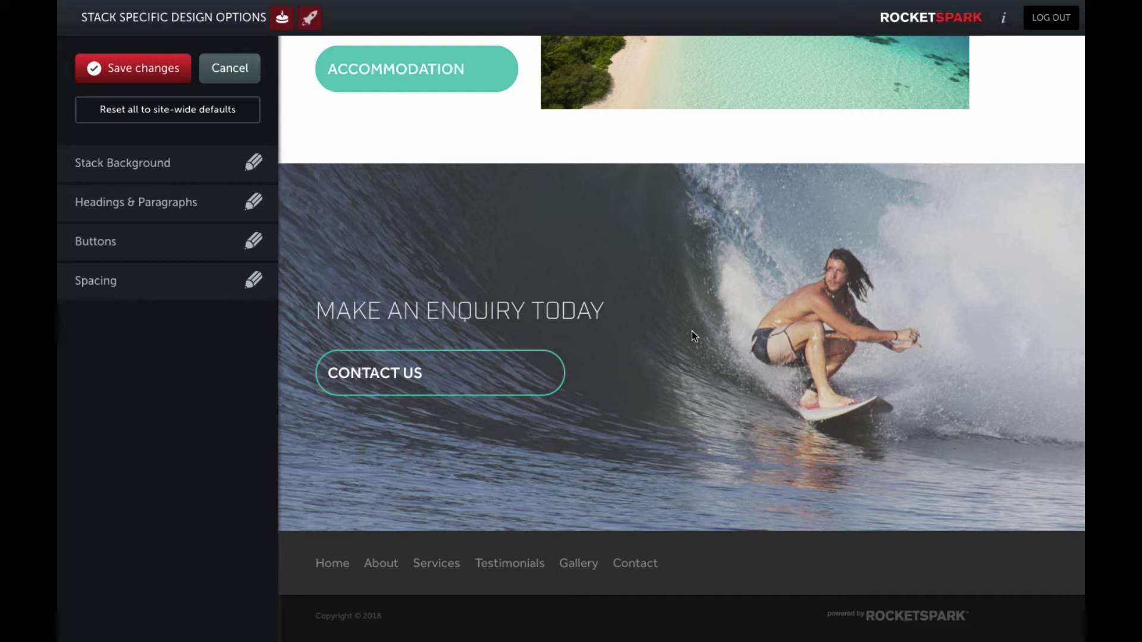
left_click(252, 164)
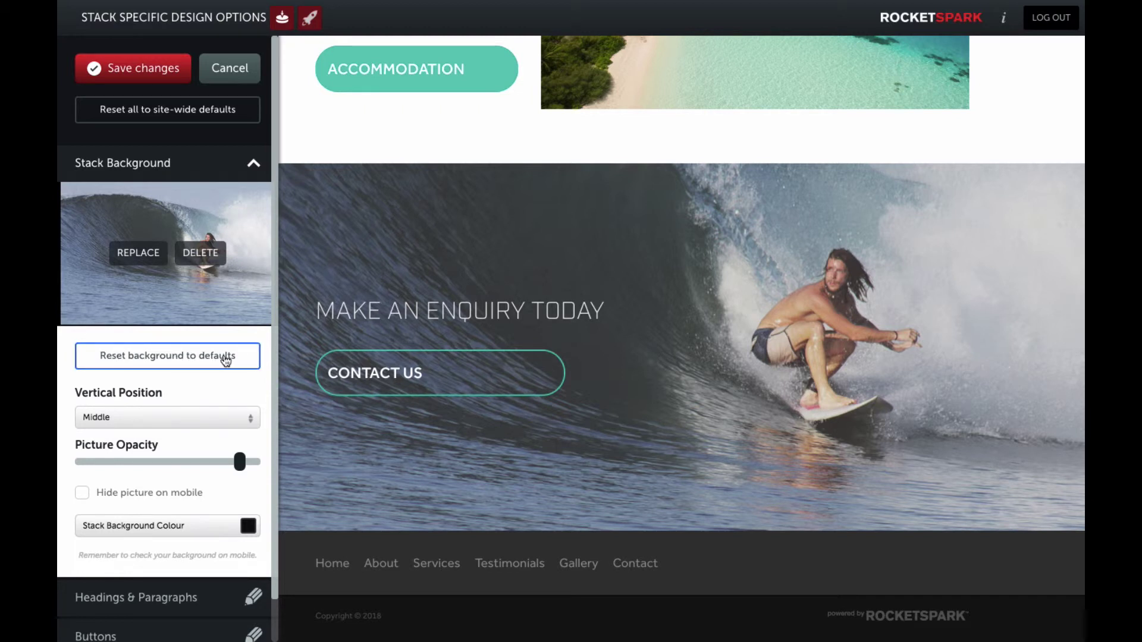
scroll(225, 369, "down", 1)
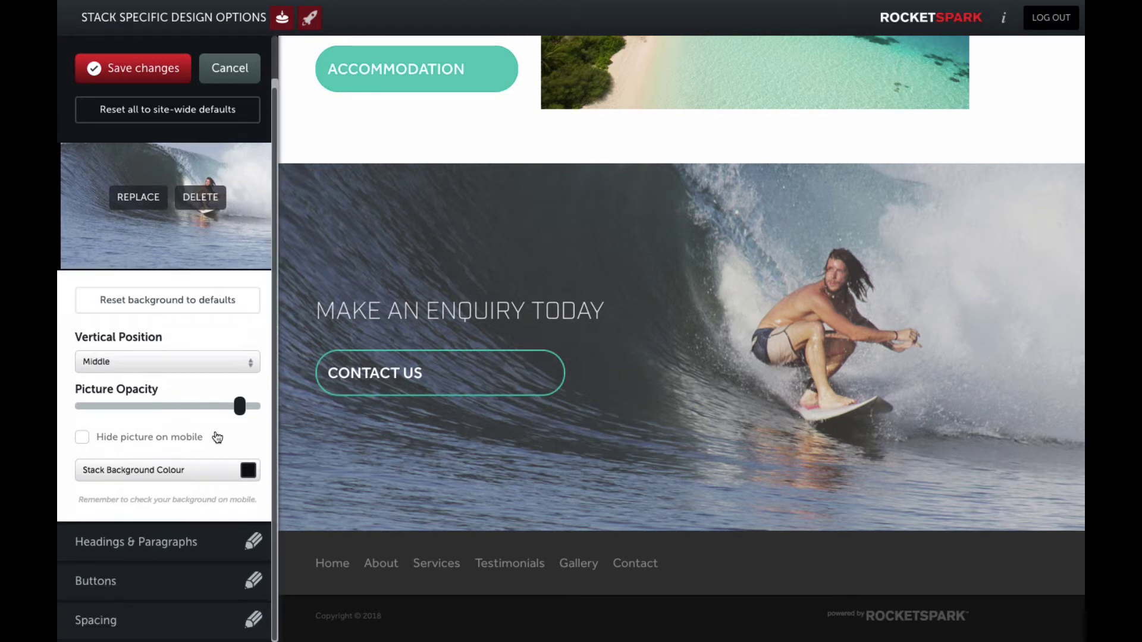
- Try resetting the "Make an enquiry today" stack's font and button settings to the defaults, and discard both resets without saving
left_click(213, 556)
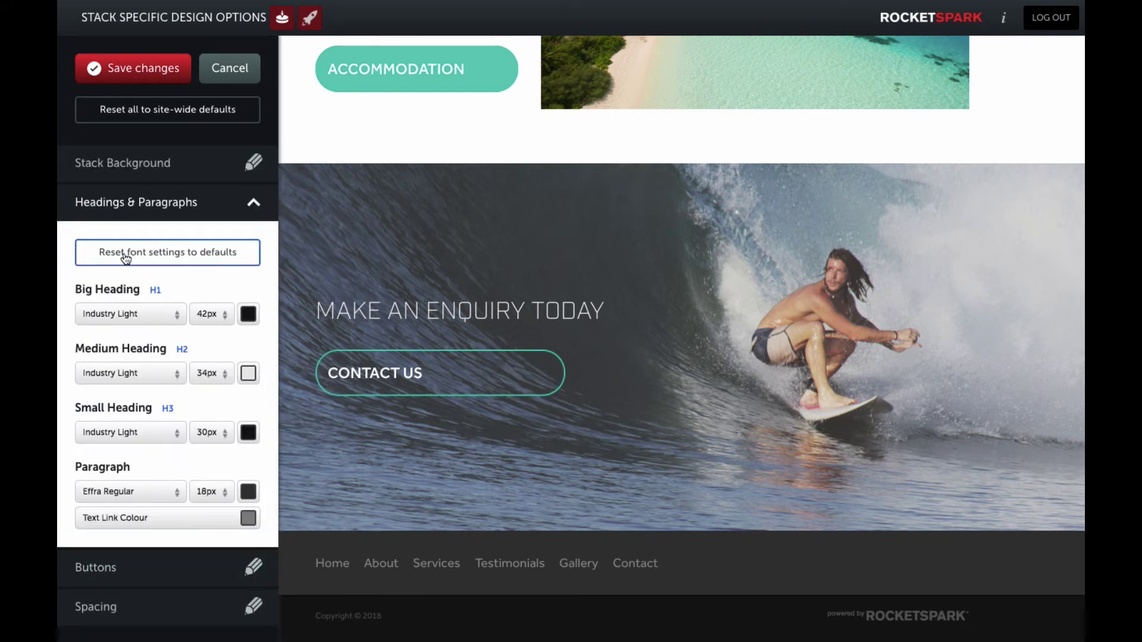
left_click(181, 255)
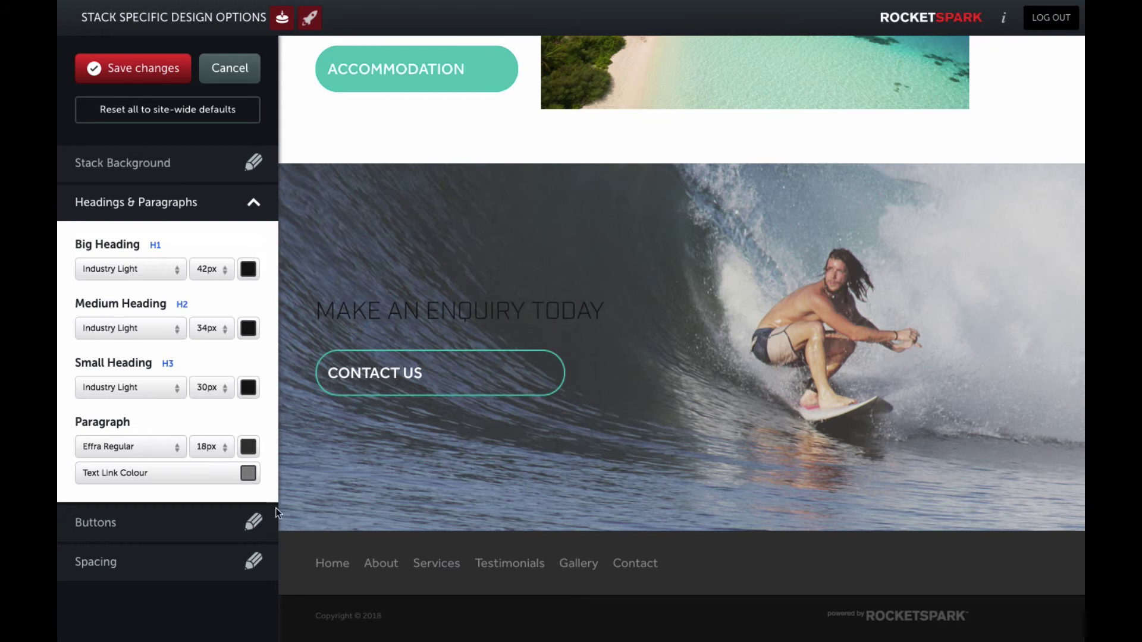
left_click(245, 536)
left_click(166, 293)
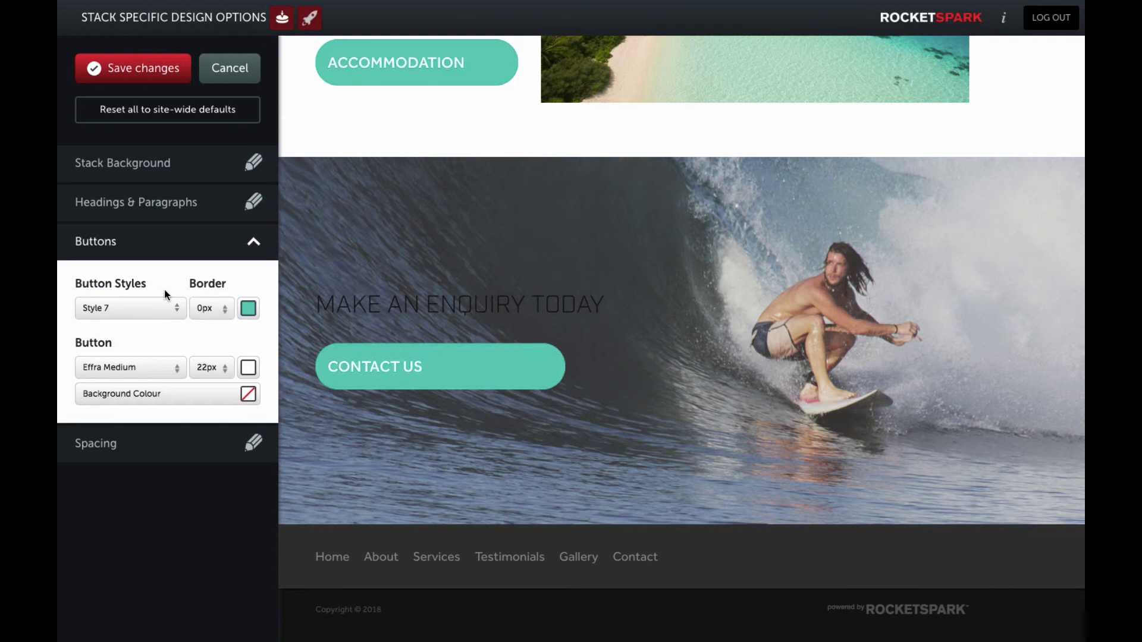
left_click(223, 69)
left_click(676, 358)
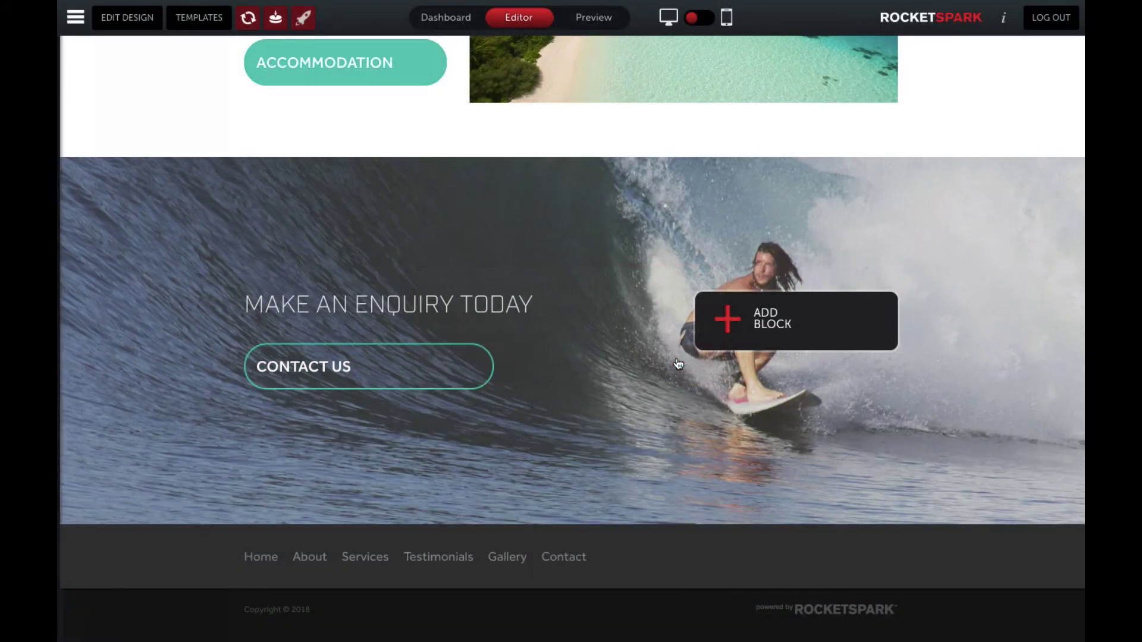